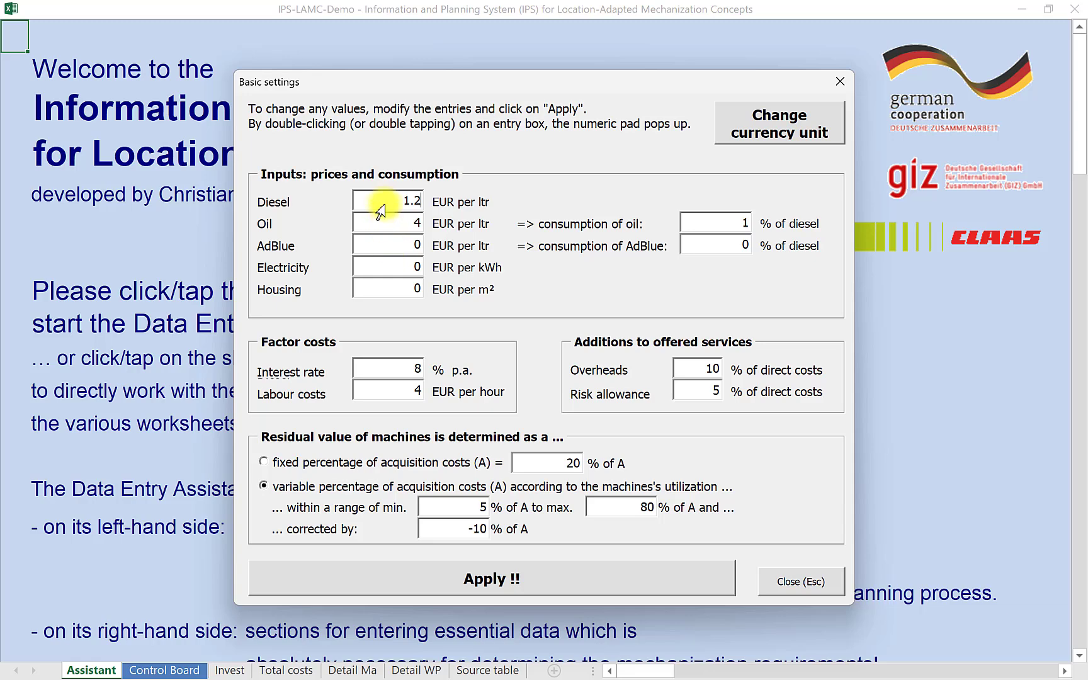
Set the diesel price to 1.5 EUR per litre in the basic settings.
double_click(378, 207)
type("1.5")
key("Tab")
Set the diesel price to 1.2 EUR per litre using the numeric pad.
double_click(382, 205)
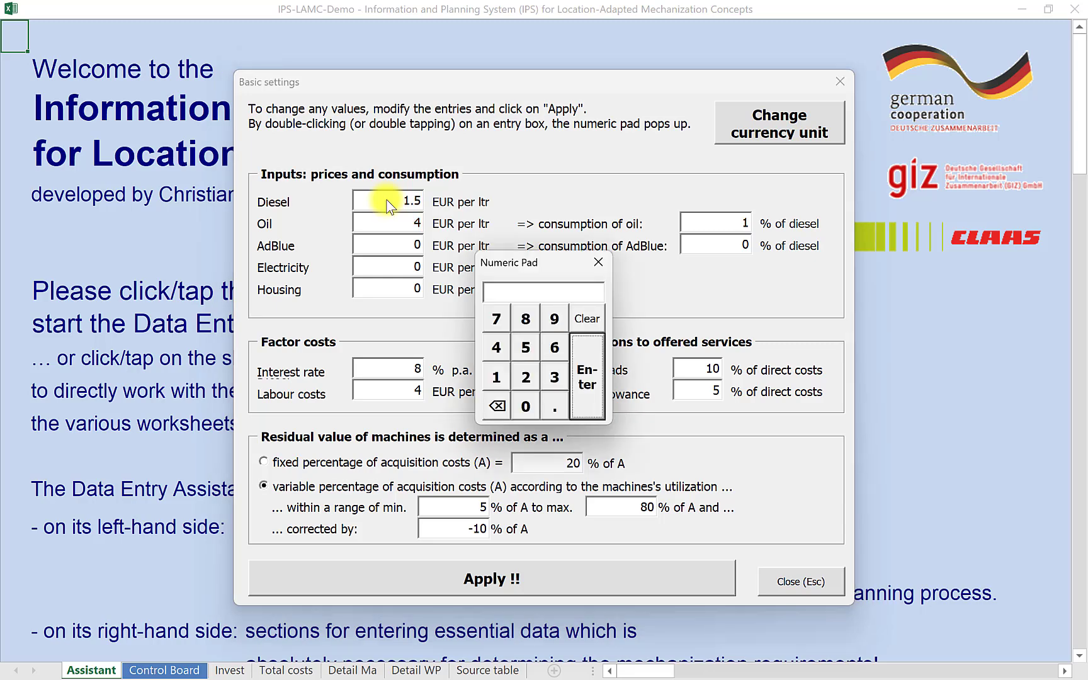
left_click(495, 377)
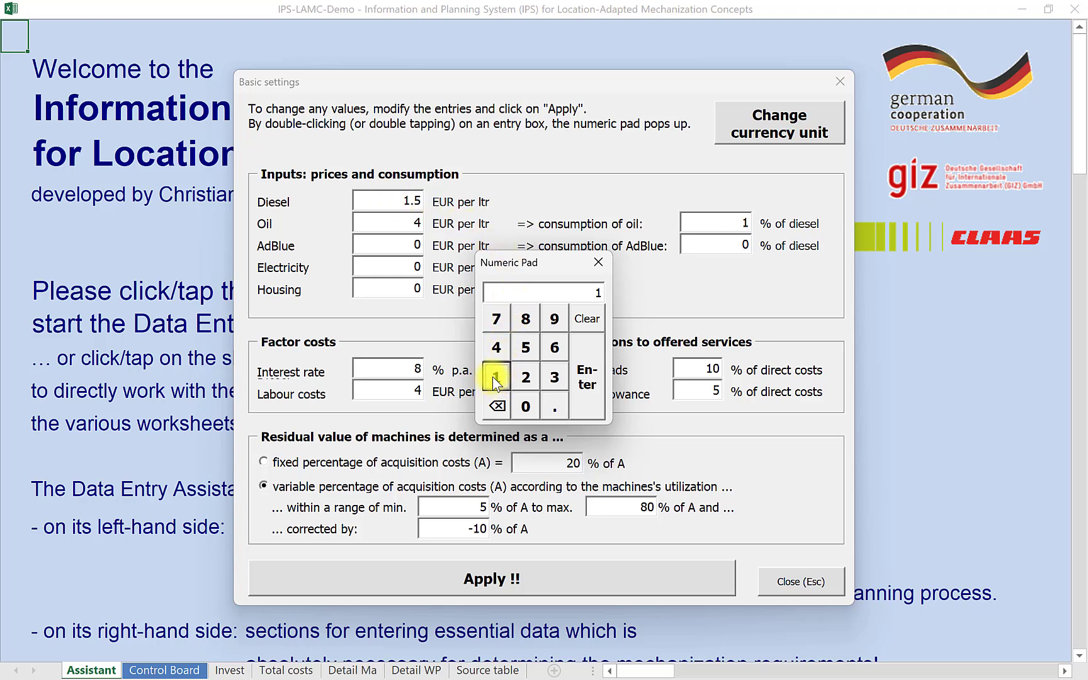
left_click(550, 411)
left_click(530, 379)
left_click(585, 388)
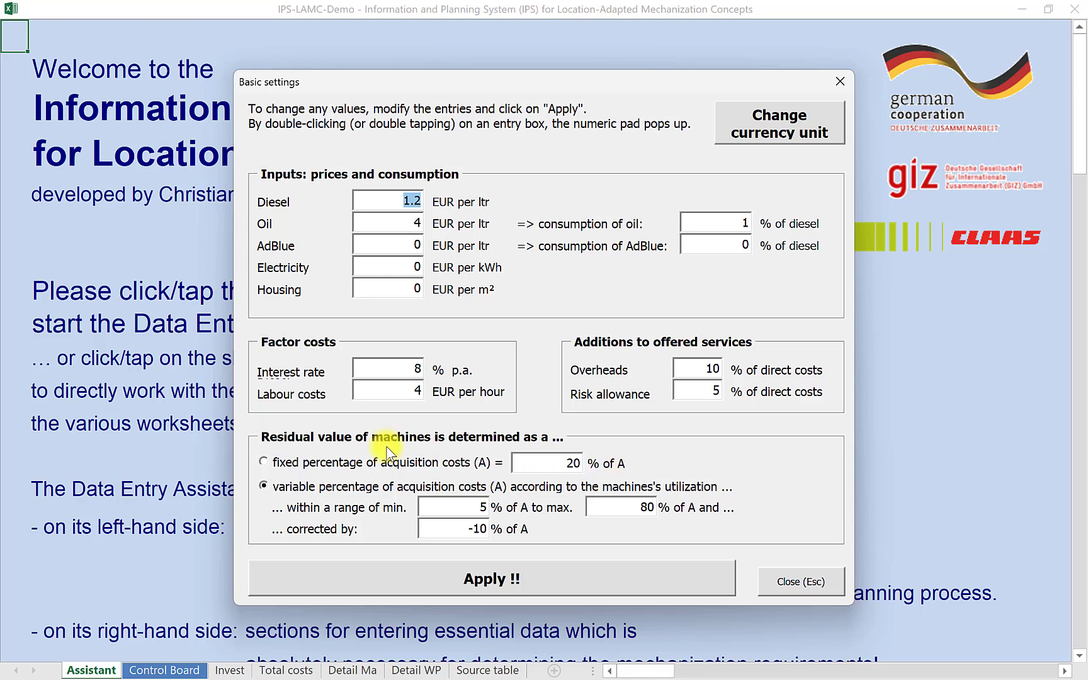
Choose the variable percentage of acquisition costs for the machines' residual value and apply the basic settings.
left_click(267, 494)
left_click(498, 585)
left_click(537, 574)
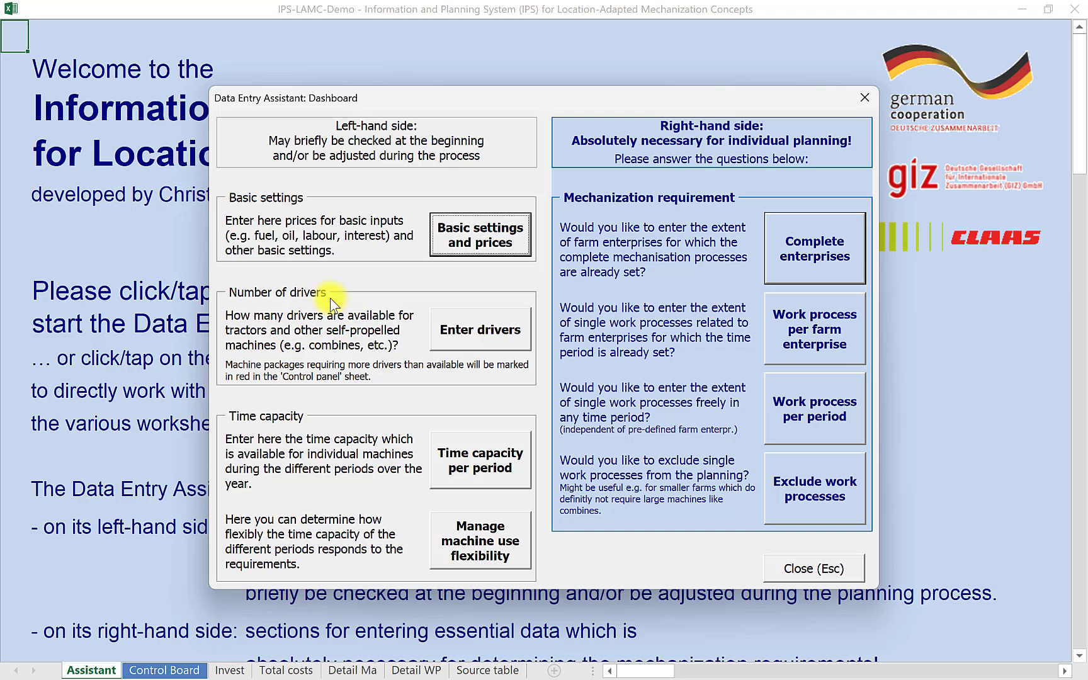
Confirm 2 as the number of drivers available for tractors and other self-propelled machines.
left_click(491, 332)
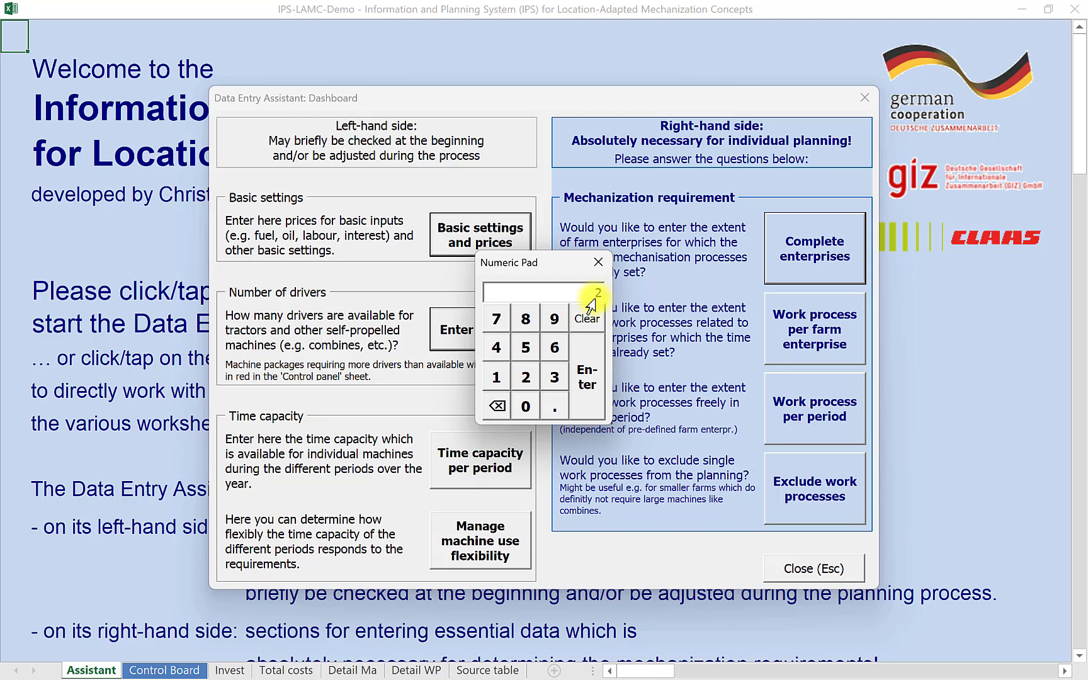
left_click(587, 373)
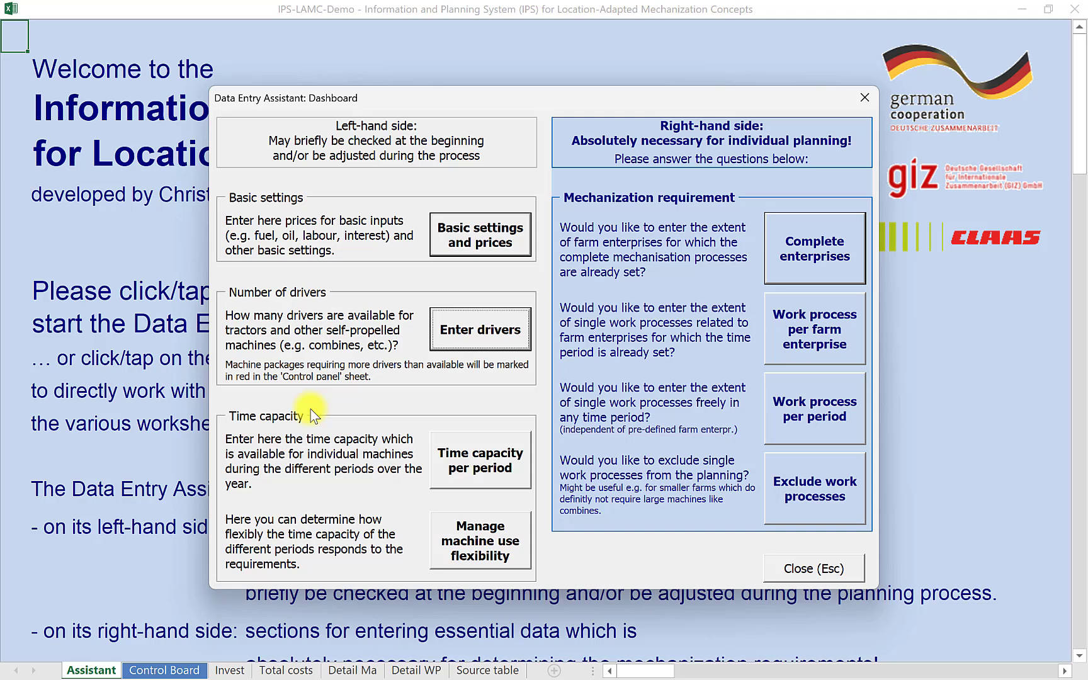
left_click(442, 529)
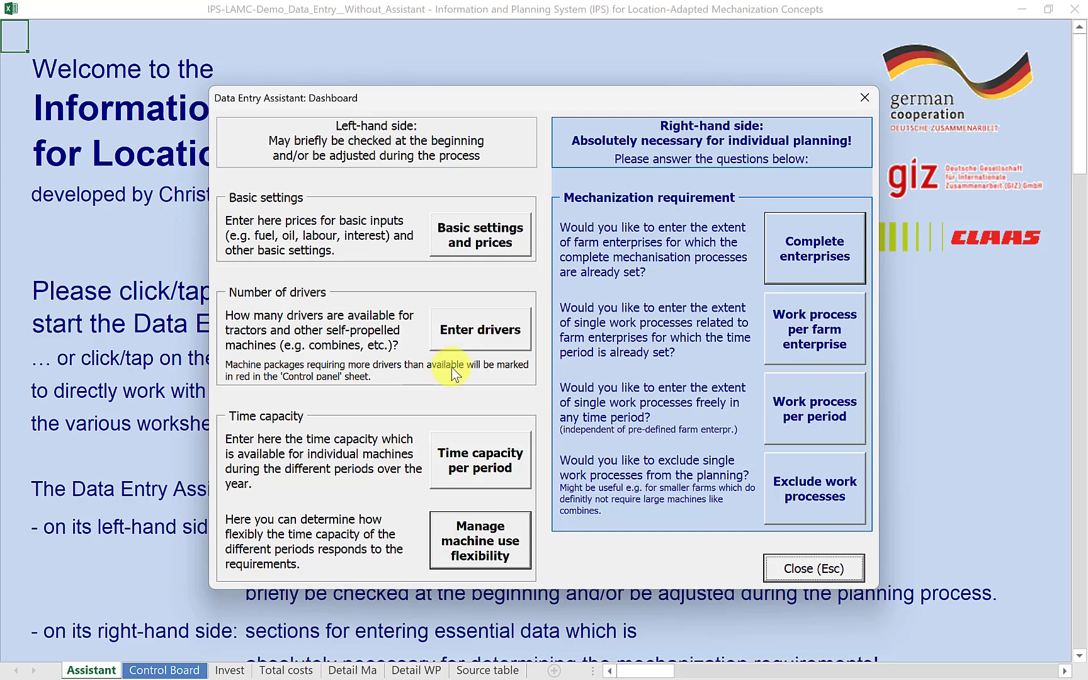
In the time capacity per period settings, set the usage capacity of all machines from Mar1 to Mar2 to 110 hours per half month.
left_click(441, 482)
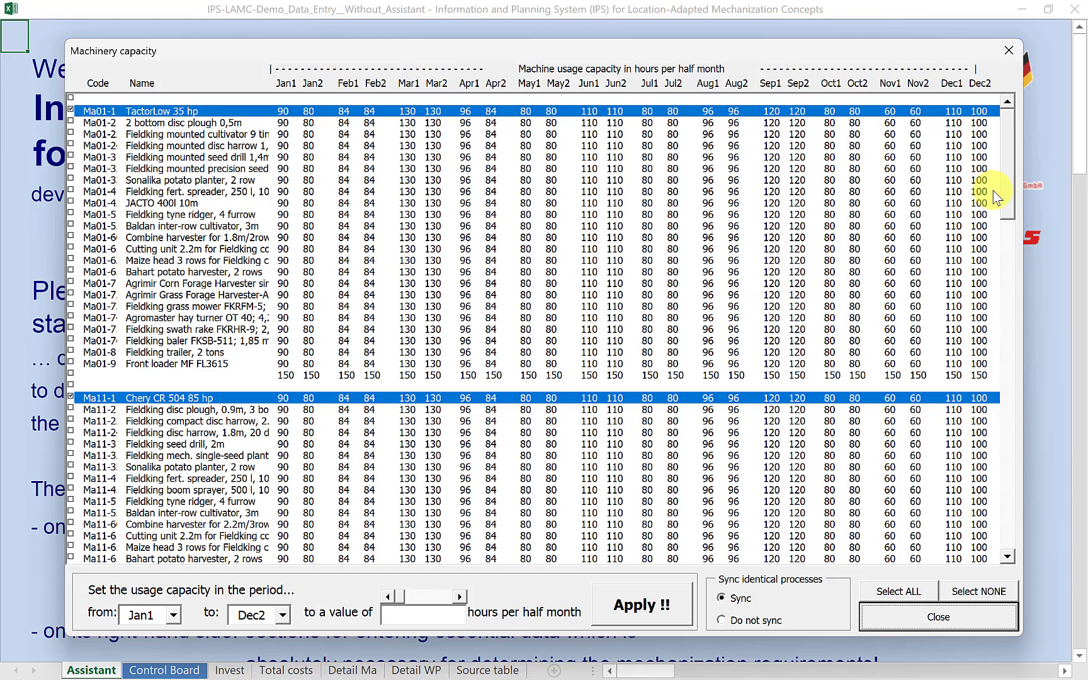
mouse_move(1006, 187)
left_mouse_down()
mouse_move(1013, 289)
mouse_move(1003, 179)
left_mouse_up()
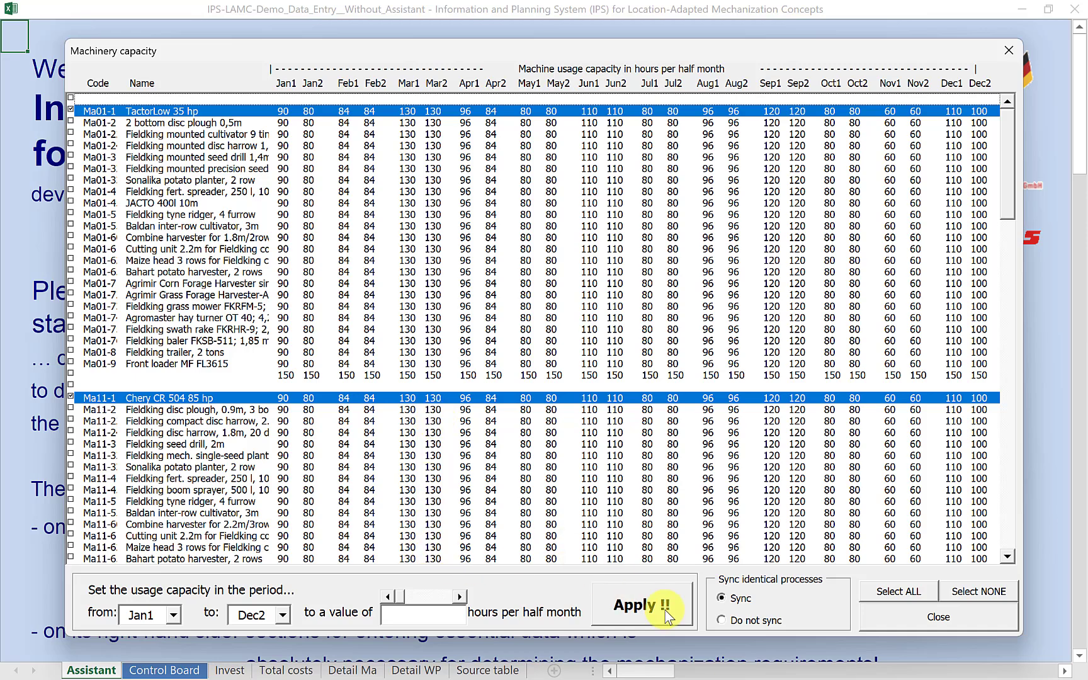
left_click(904, 592)
left_click(173, 617)
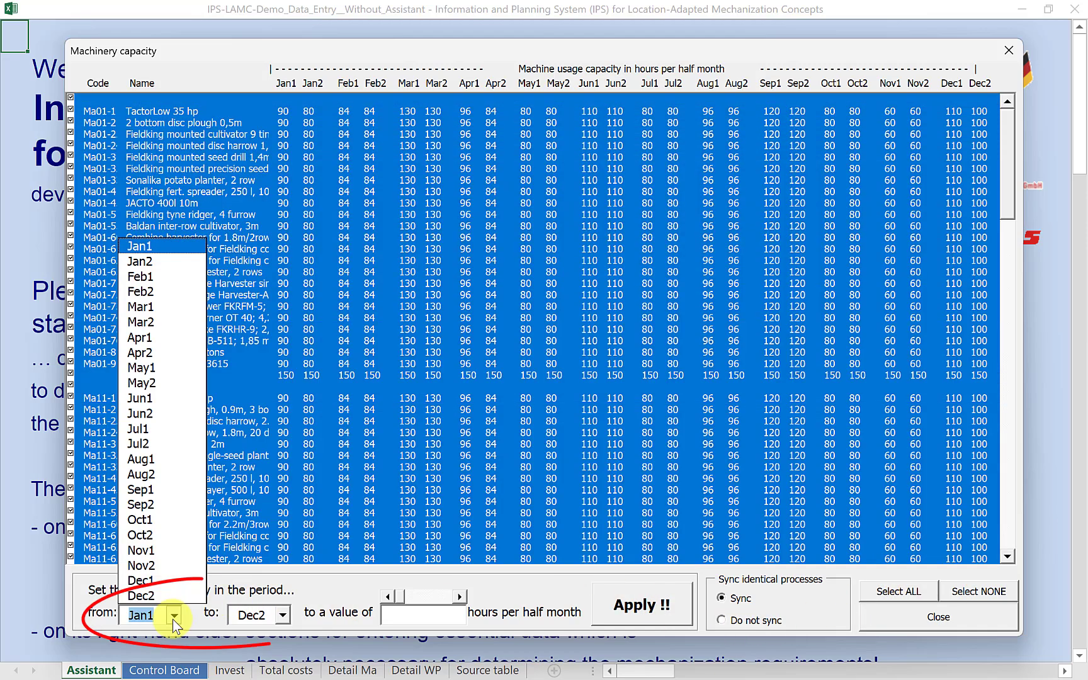
left_click(179, 308)
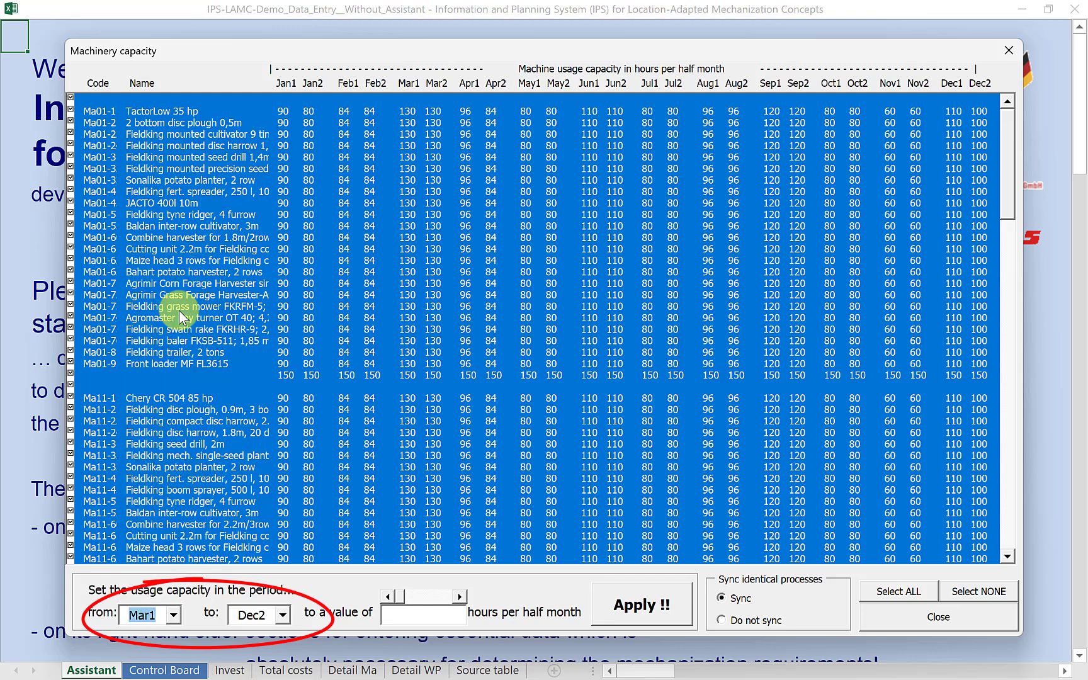
left_click(283, 615)
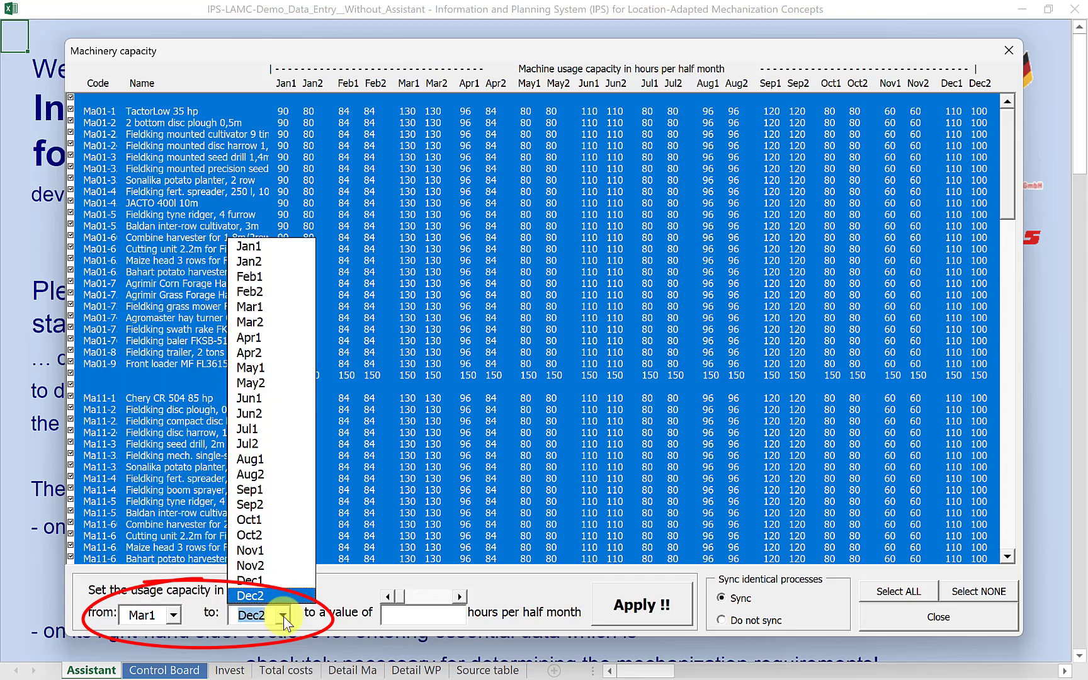
left_click(280, 322)
left_click(404, 619)
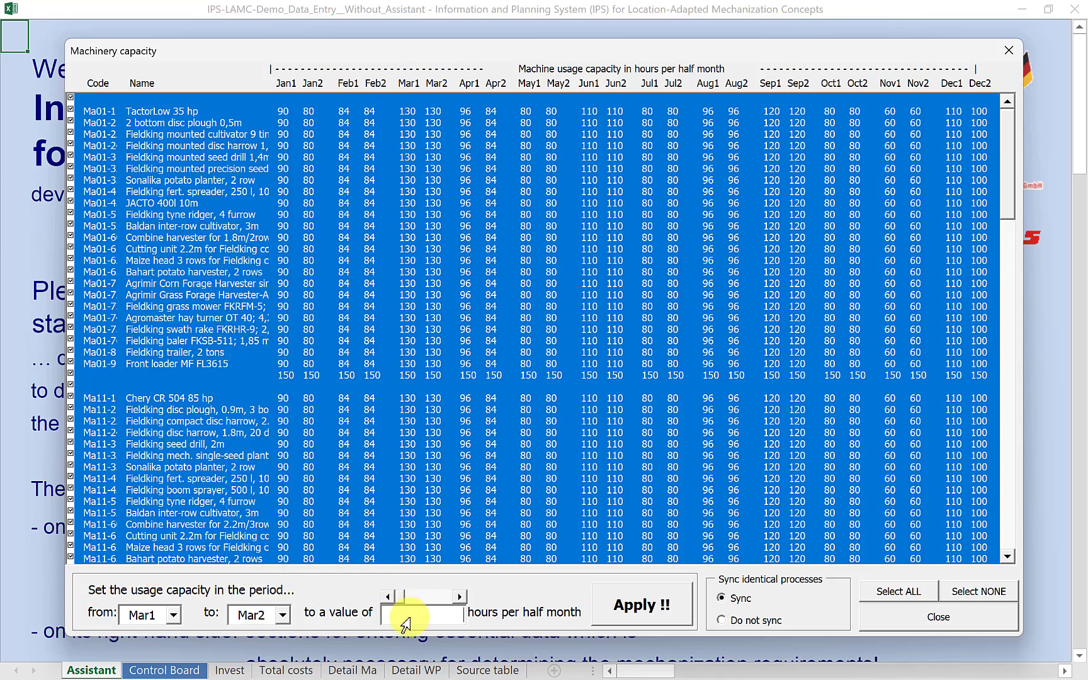
type("110")
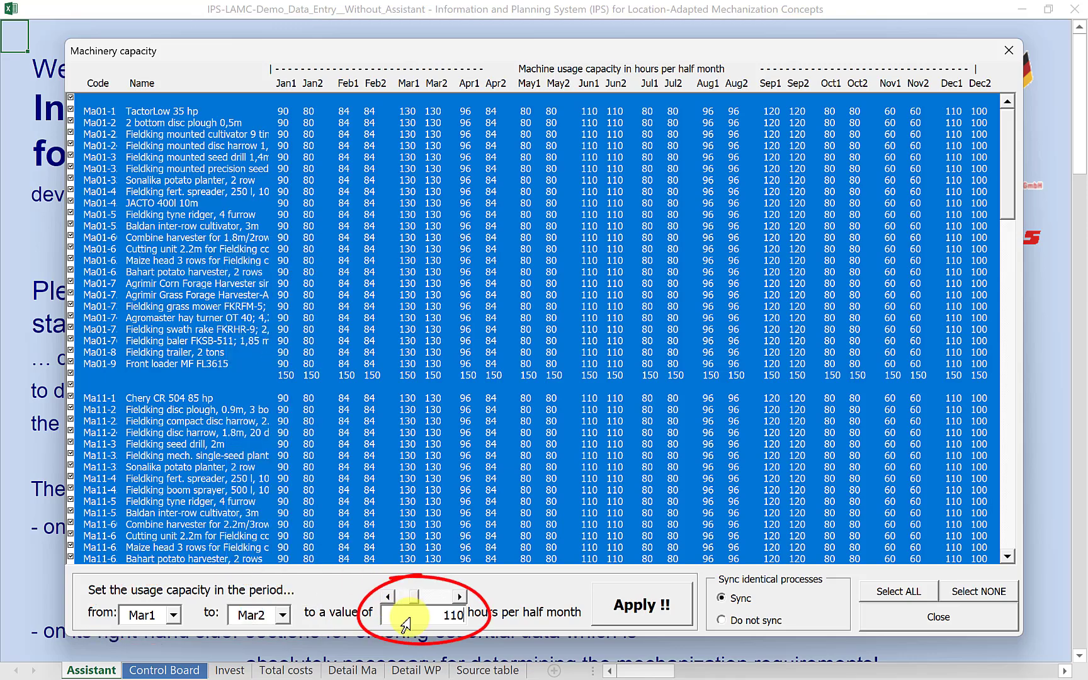
left_click(649, 609)
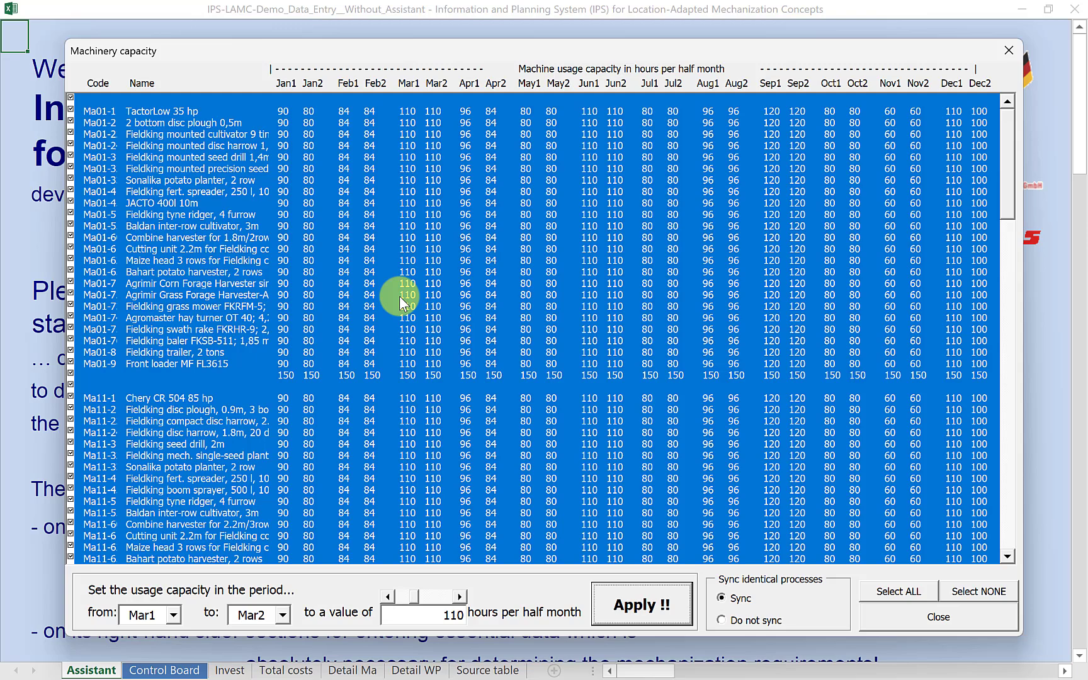
Set the usage capacity of only the combine harvesters from Sep1 to Sep2 to 90 hours per half month and close the machinery capacity dialog.
left_click(70, 235)
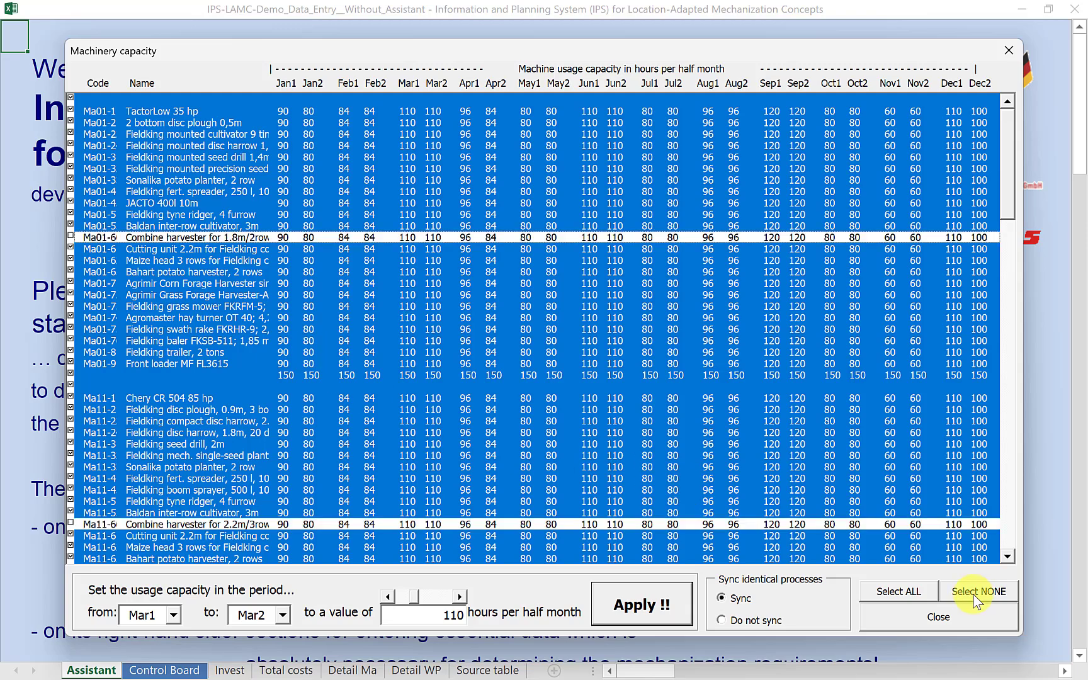
left_click(979, 593)
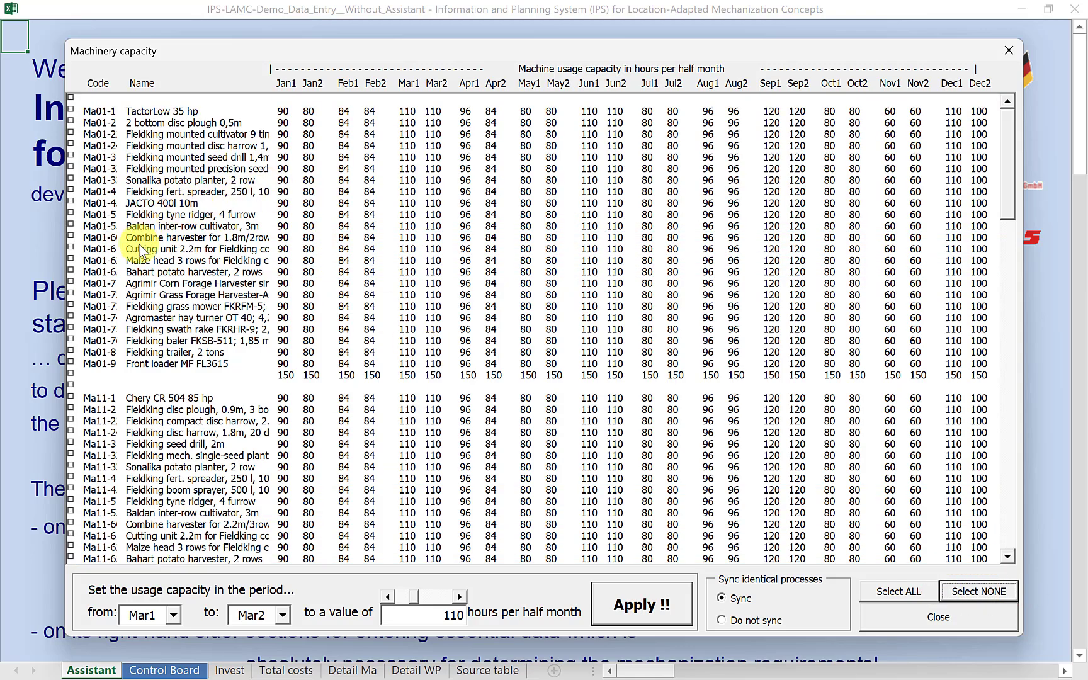
left_click(159, 239)
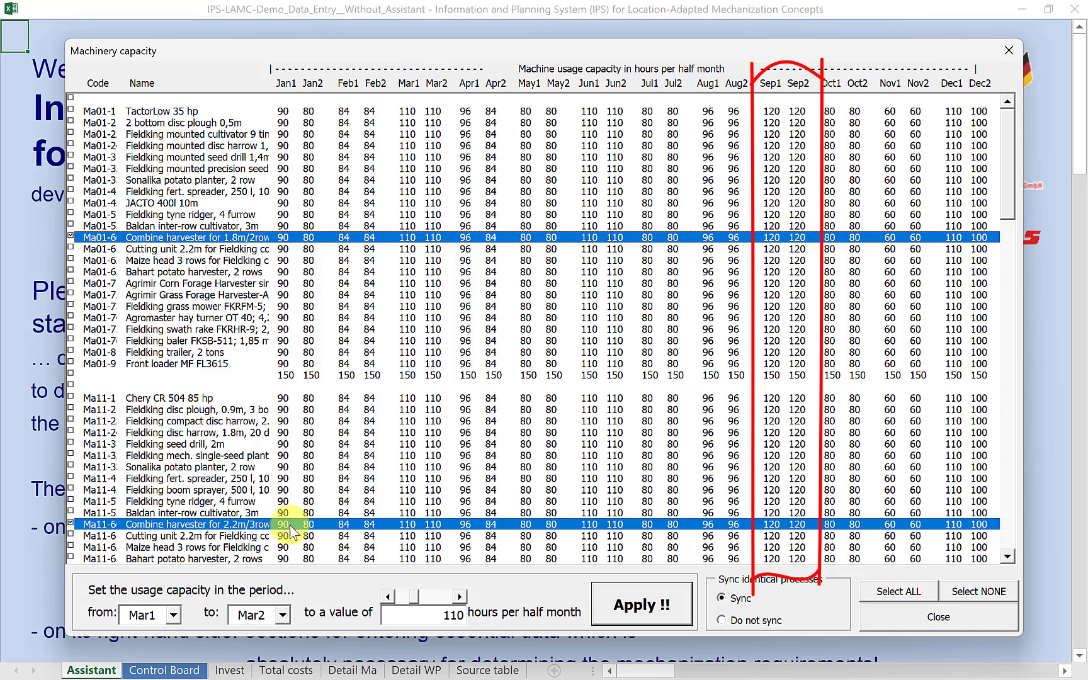
left_click(172, 616)
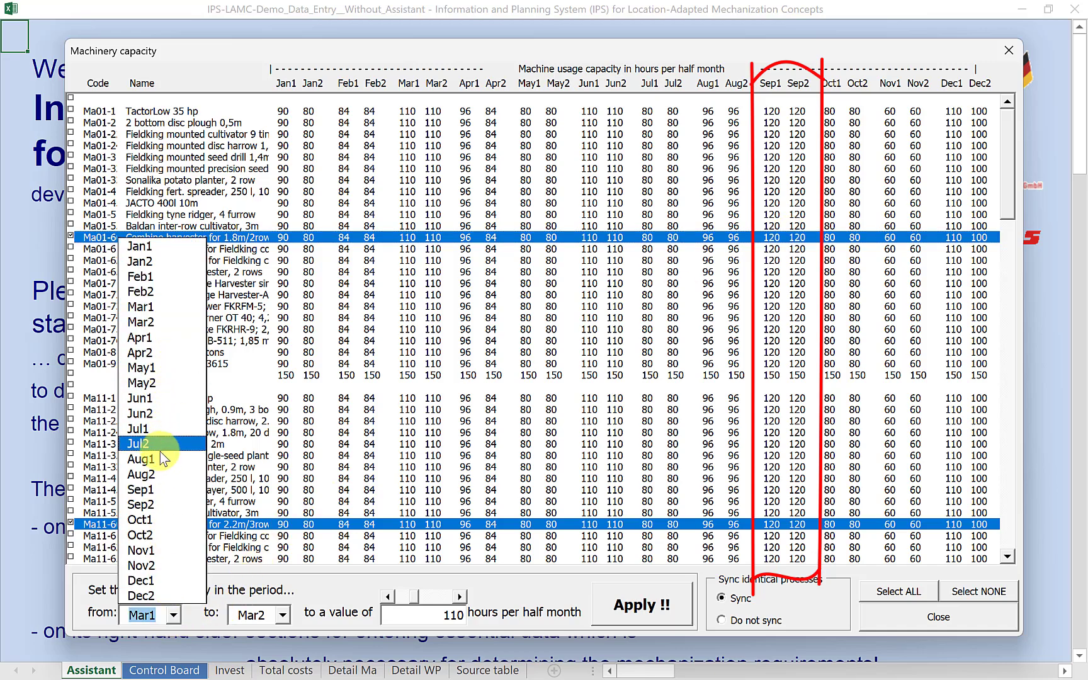
left_click(142, 489)
left_click(282, 620)
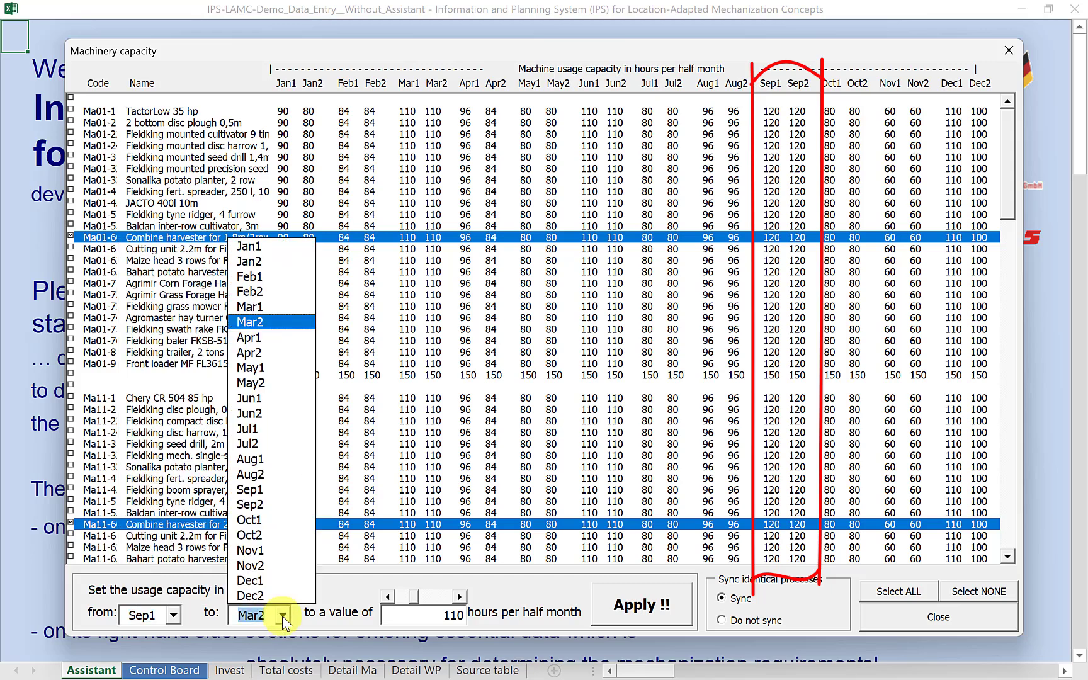
left_click(286, 501)
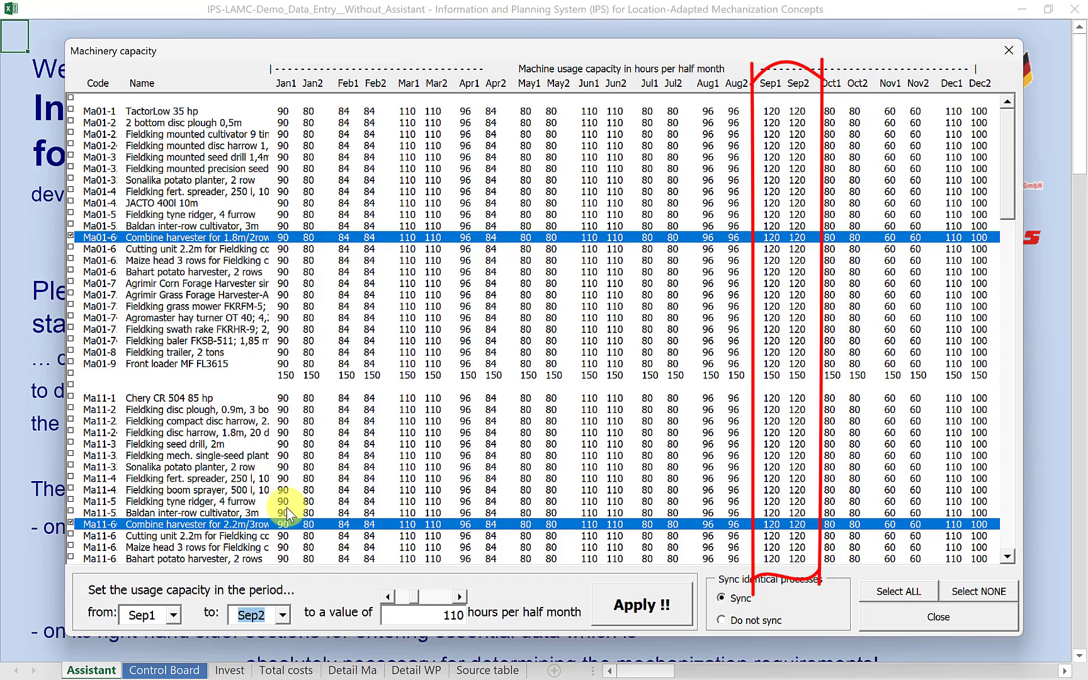
left_click(427, 624)
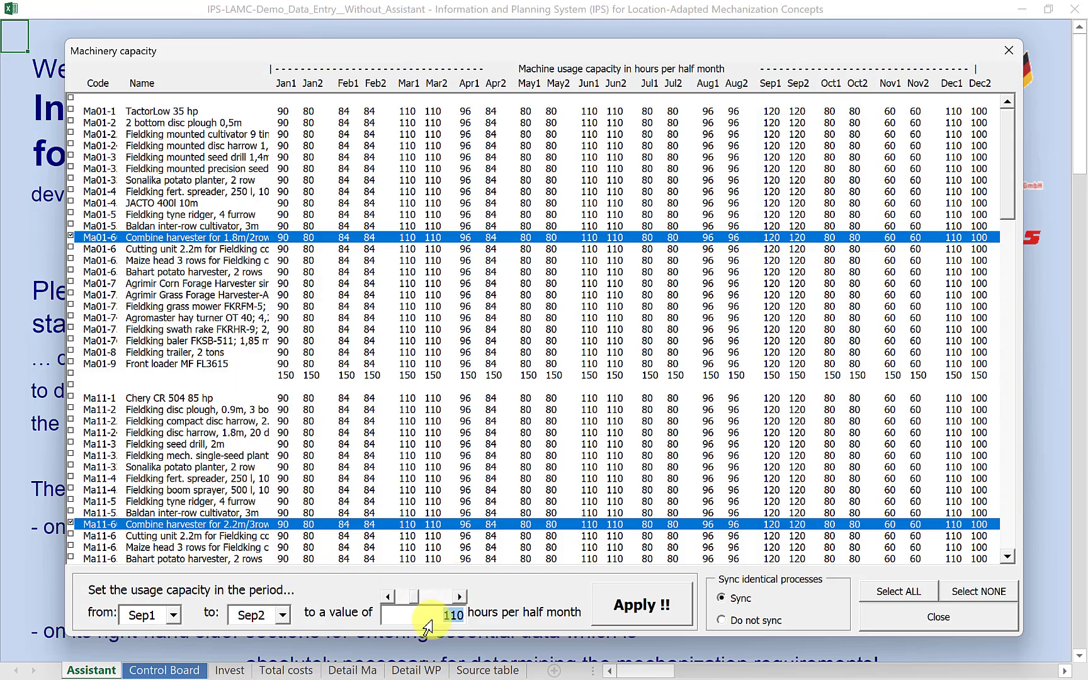
type("90")
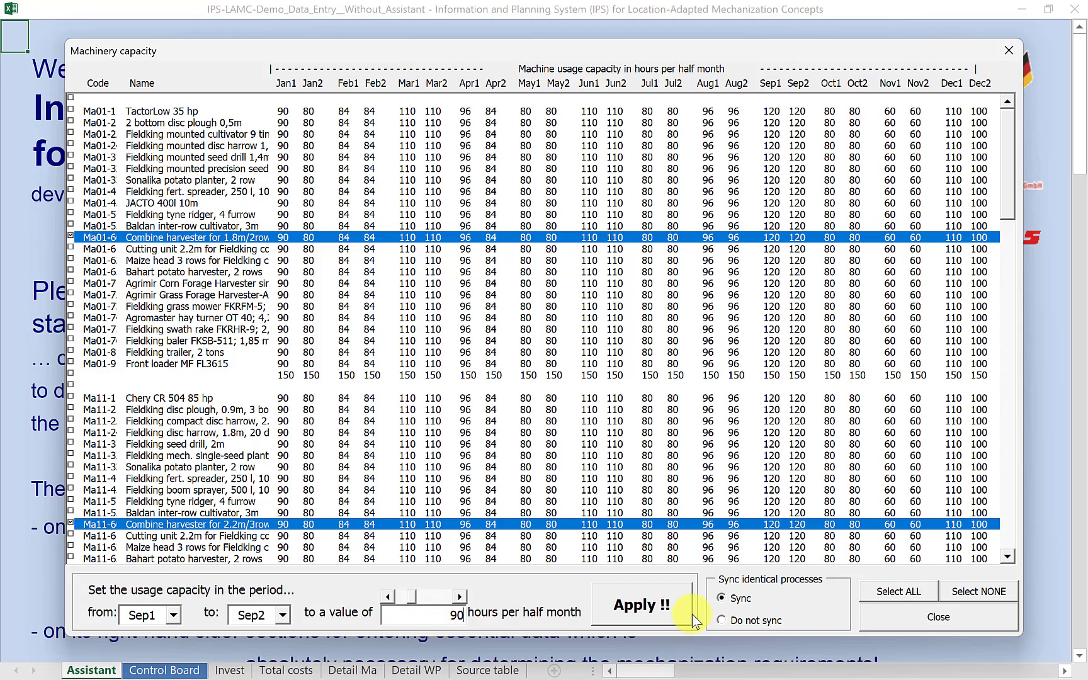
left_click(644, 607)
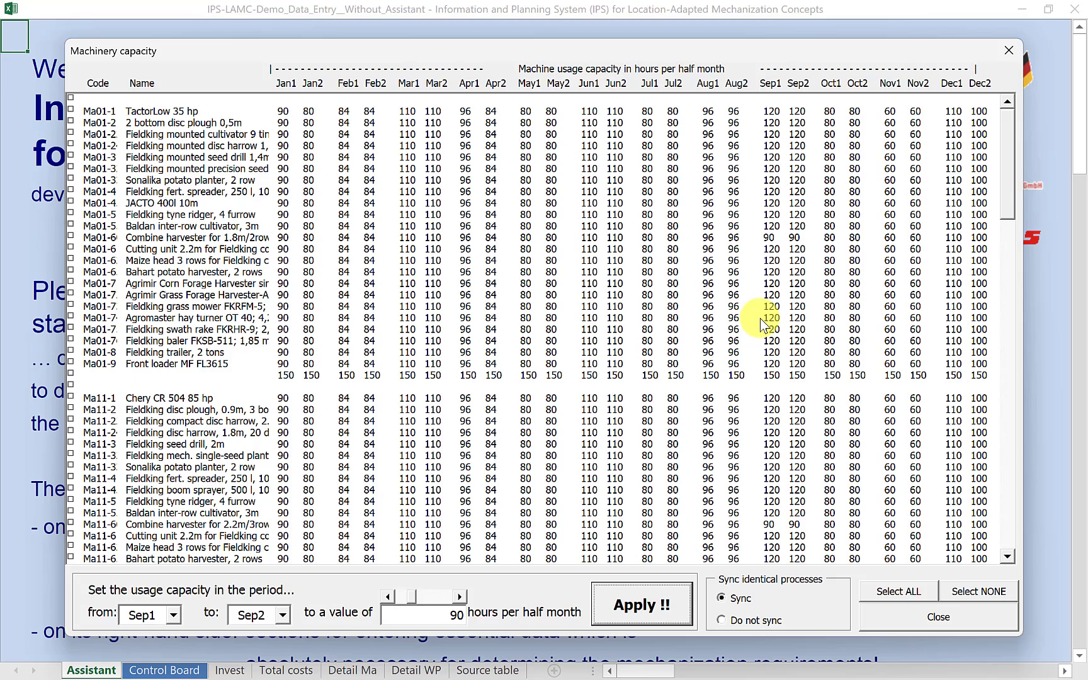
left_click(932, 620)
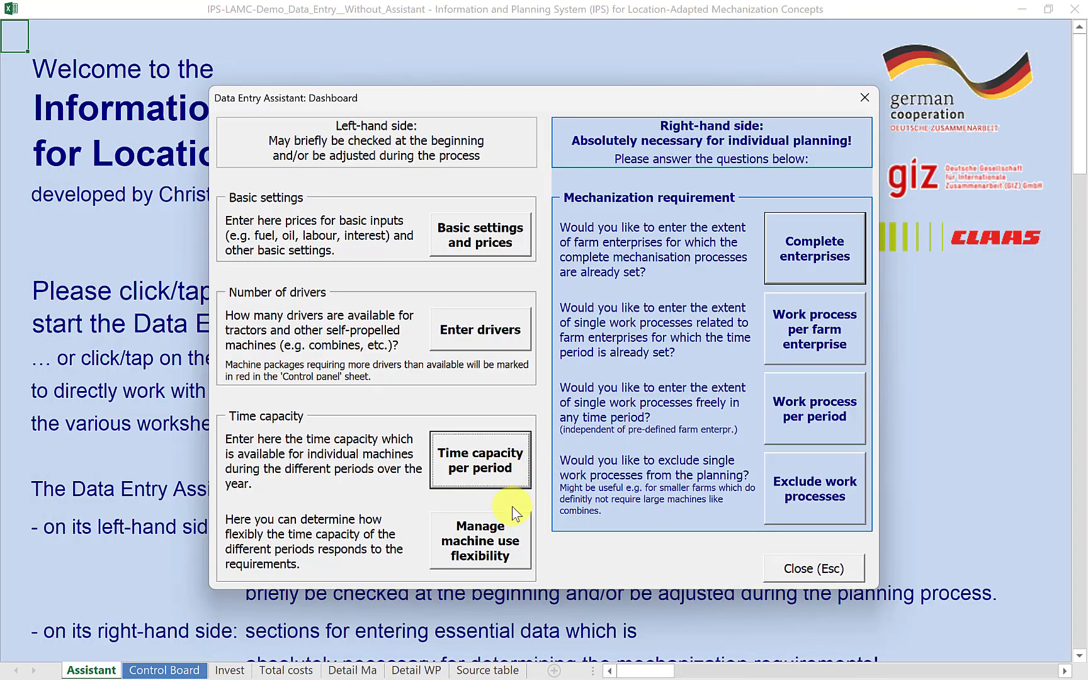
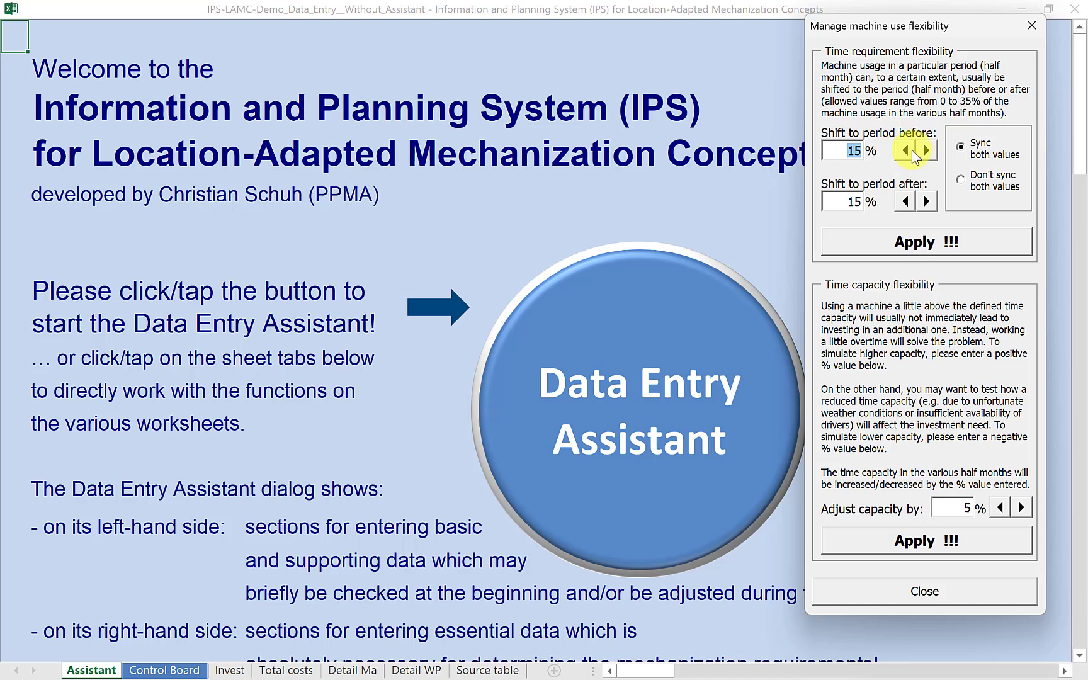
Set the synced machine usage shifts to the periods before and after to 20% and apply them.
left_click(850, 153)
key("BackSpace")
type("7")
left_click(927, 150)
left_click(927, 150)
left_click(926, 150)
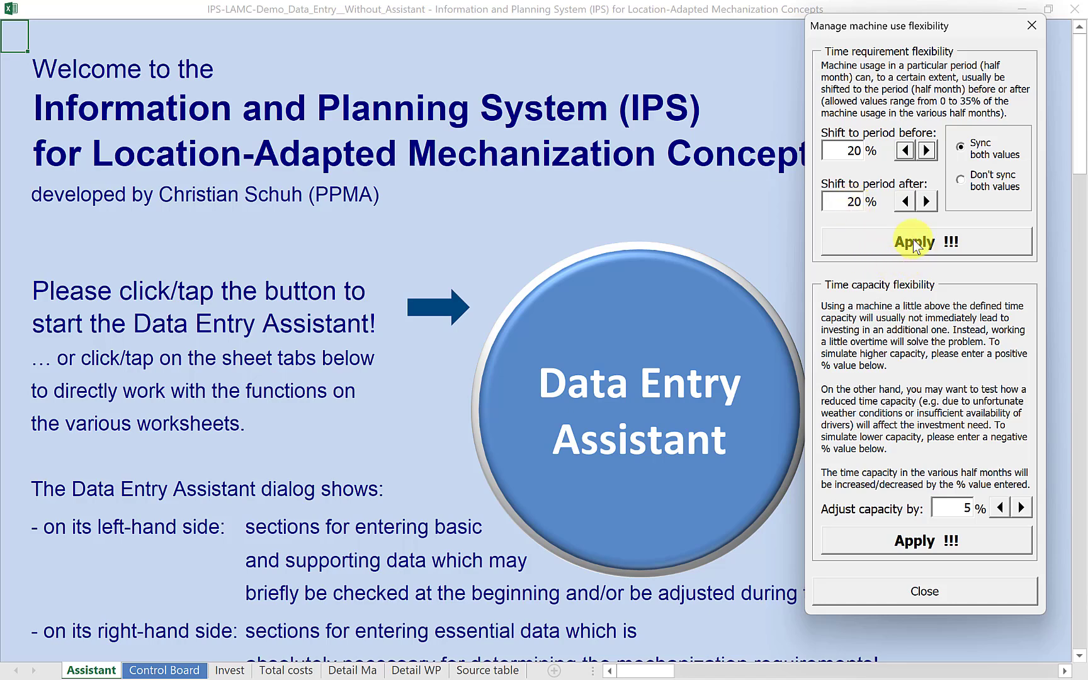
left_click(890, 244)
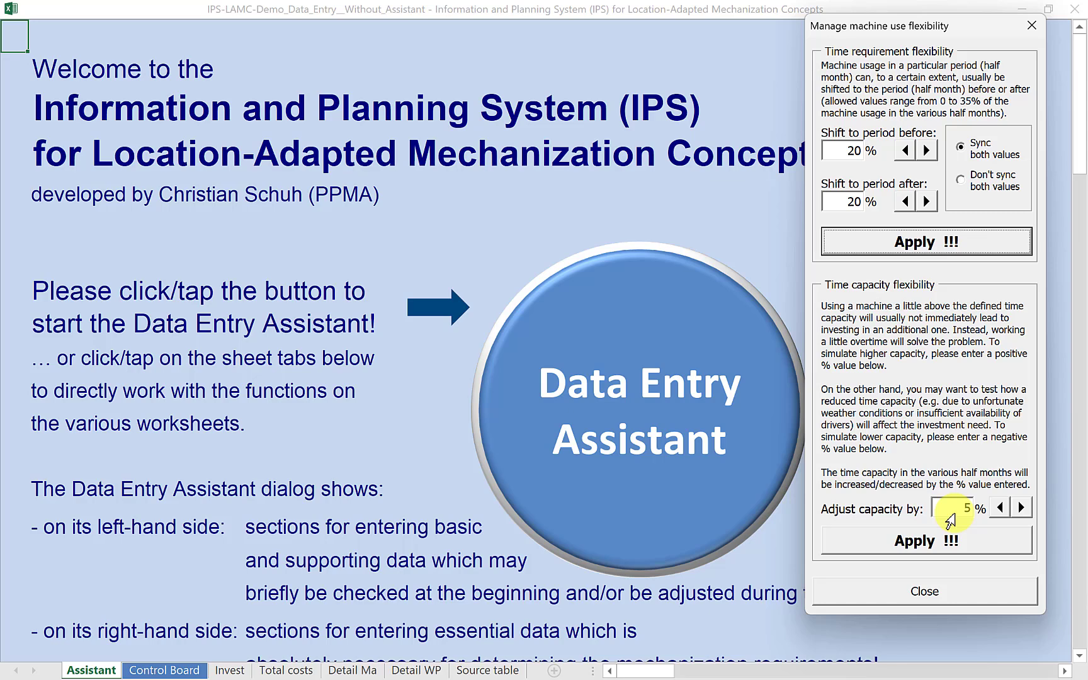
Set the time capacity adjustment to 7% without applying it.
left_click(1000, 509)
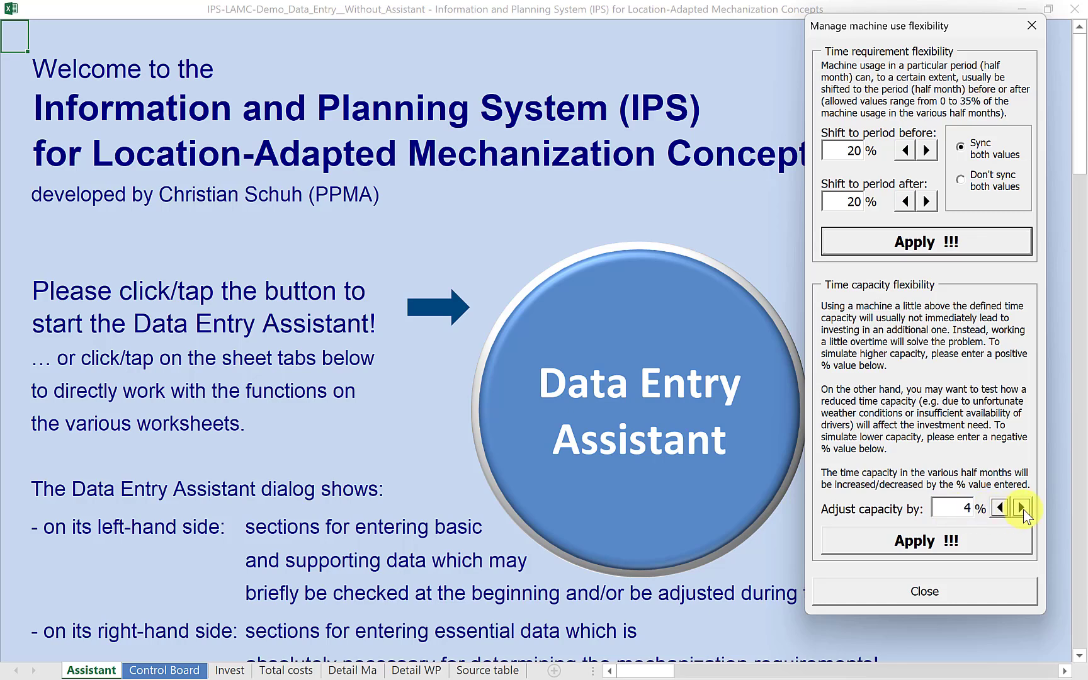
left_click(1022, 508)
left_click(1022, 508)
left_click(1021, 507)
left_click(1021, 508)
left_click(1000, 508)
Set the synced shifts to the periods before and after to 15% and apply them.
left_click(822, 157)
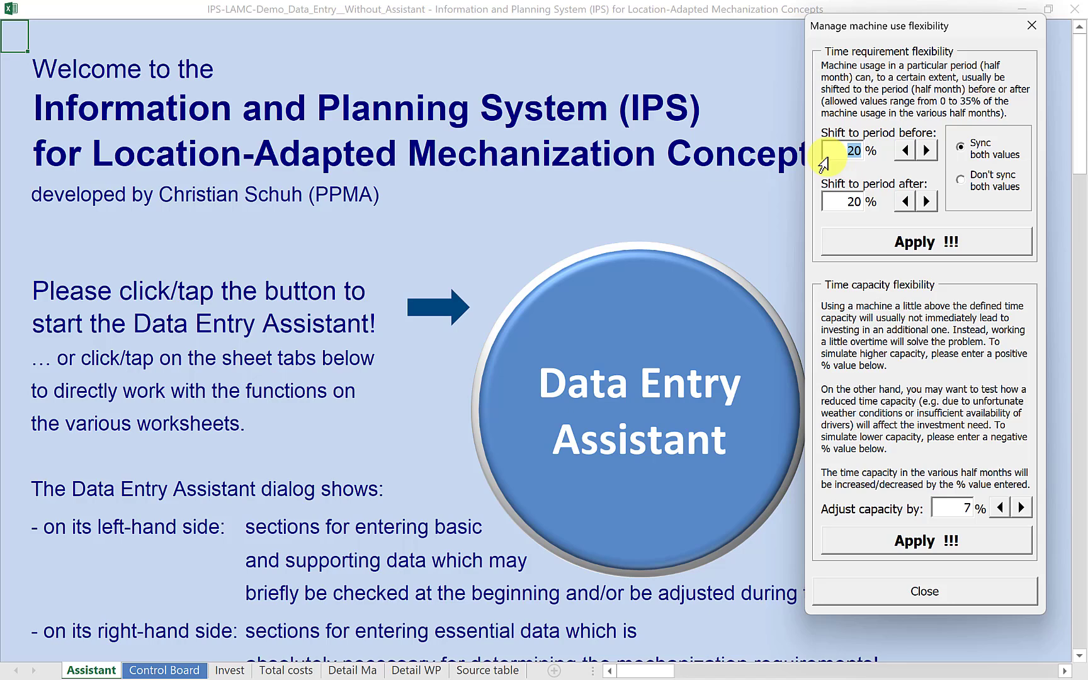
type("15")
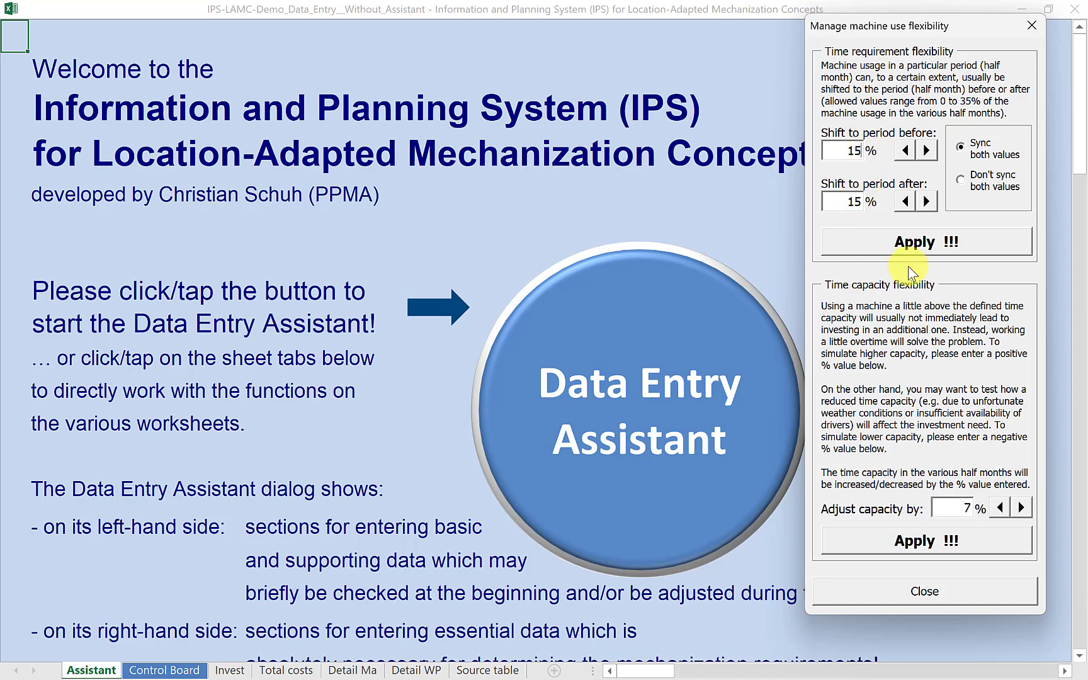
left_click(915, 241)
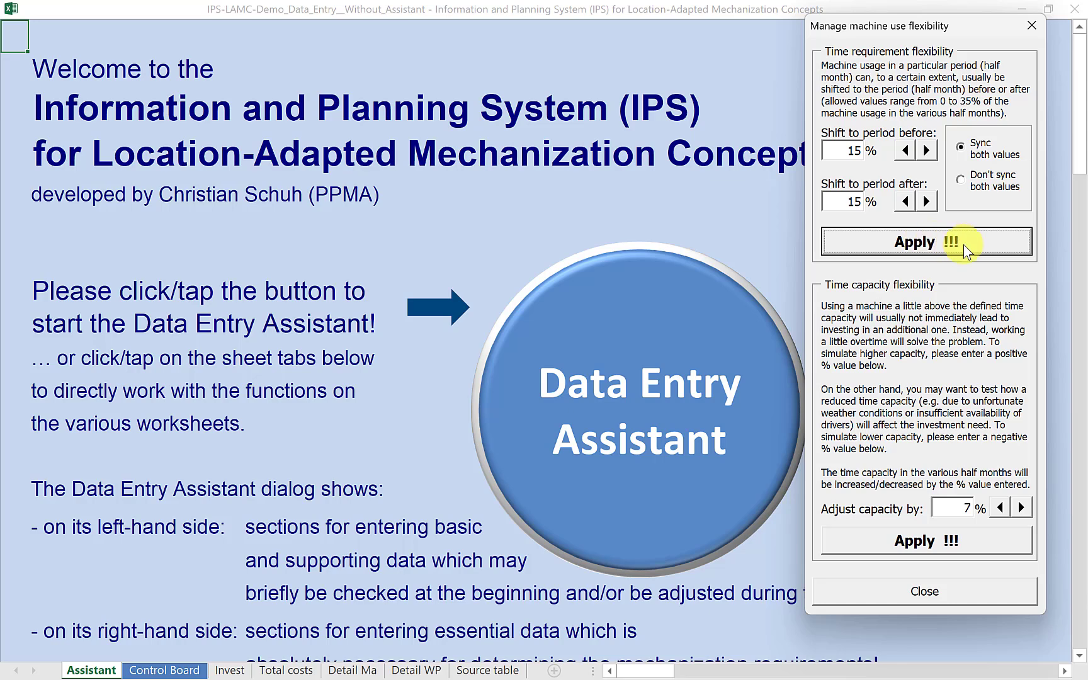
Set the time capacity adjustment to 10%, apply the flexibility settings and close their dialog.
left_click(947, 515)
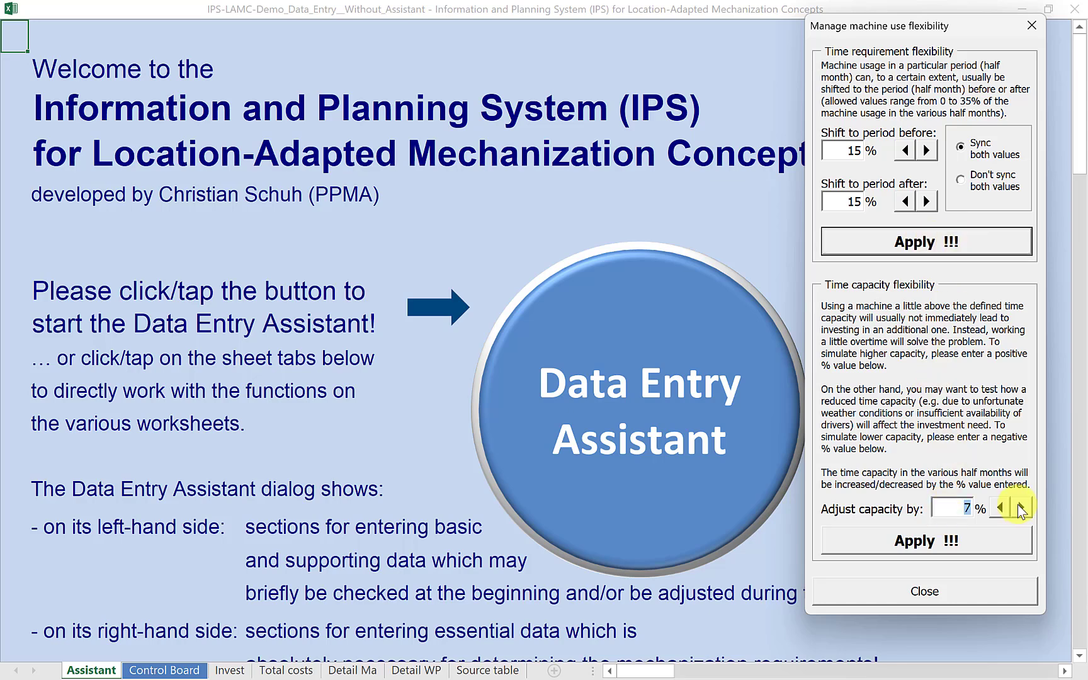
left_click(1021, 509)
left_click(1021, 509)
left_click(1022, 509)
left_click(938, 540)
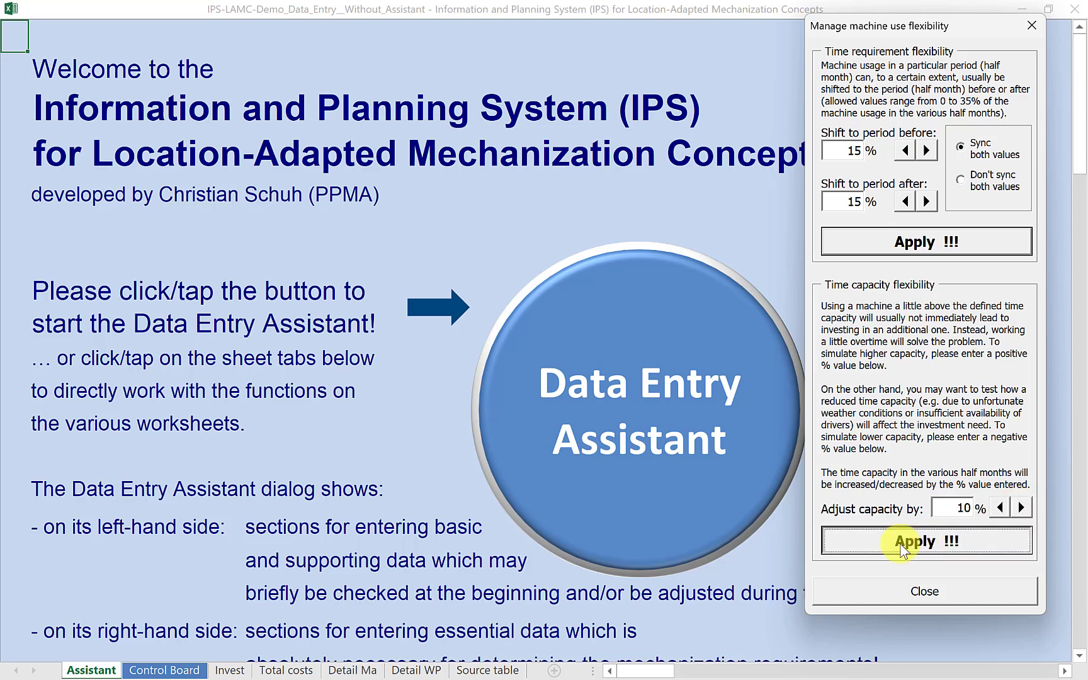
left_click(890, 249)
left_click(924, 595)
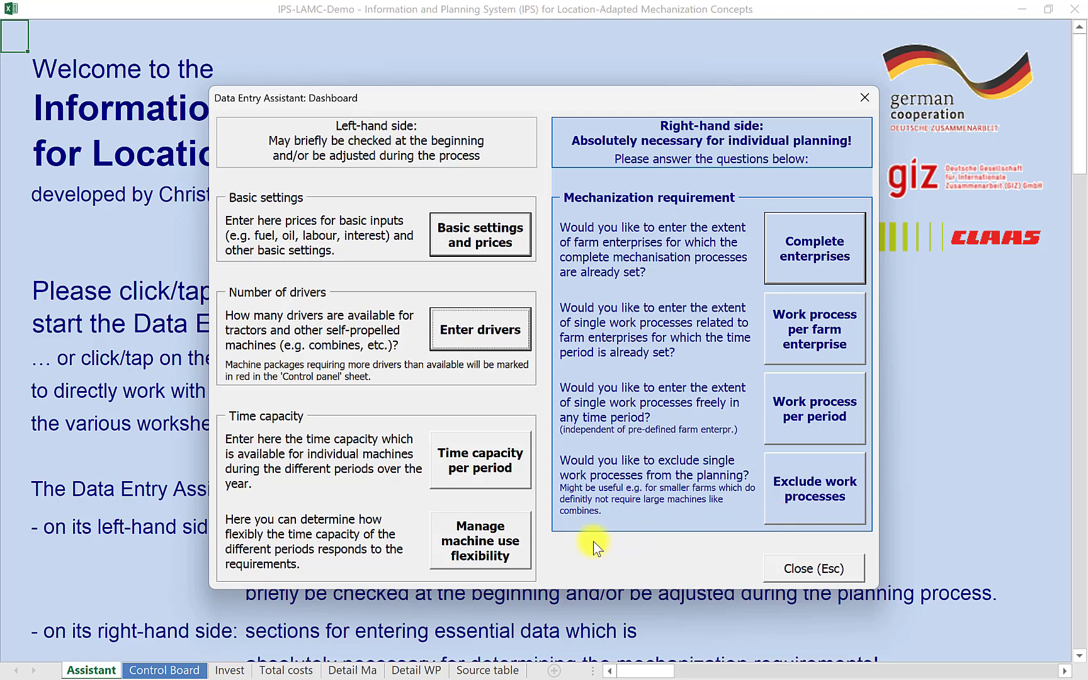
Close the Data Entry Assistant dashboard, reopen it from the Control Board sheet and close it again.
left_click(792, 570)
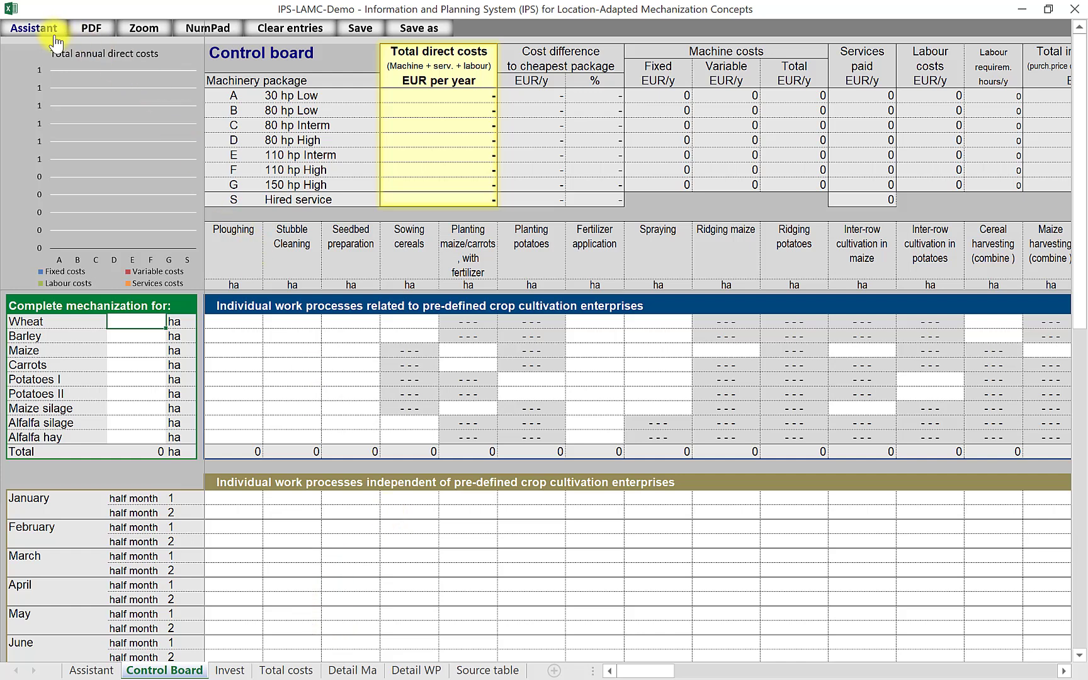
left_click(11, 37)
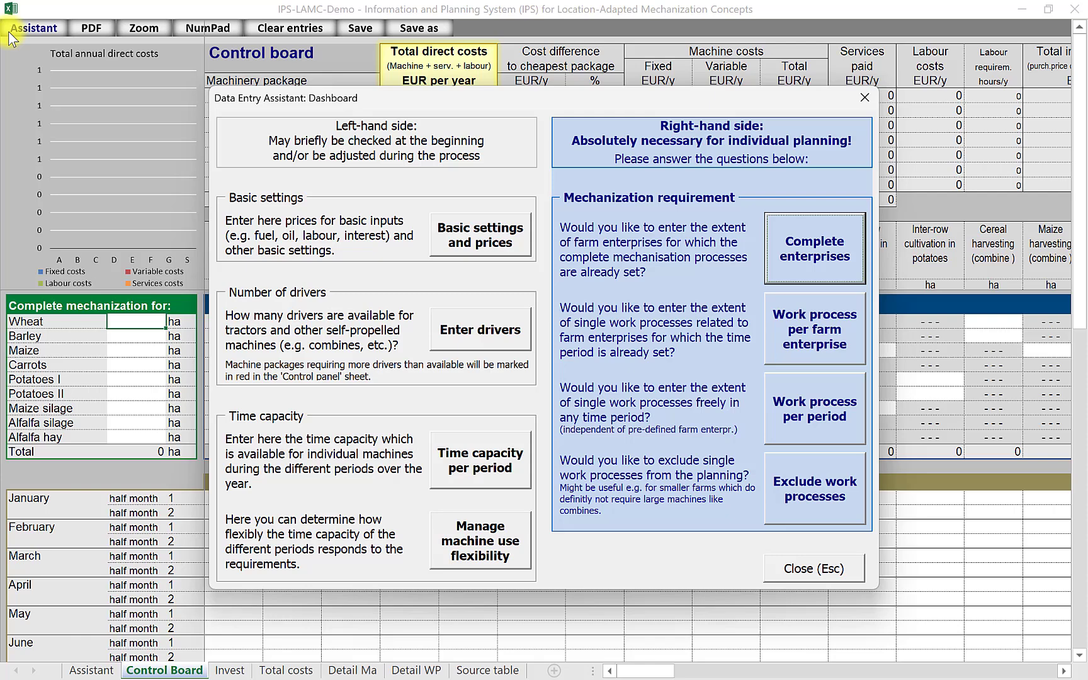
key("Escape")
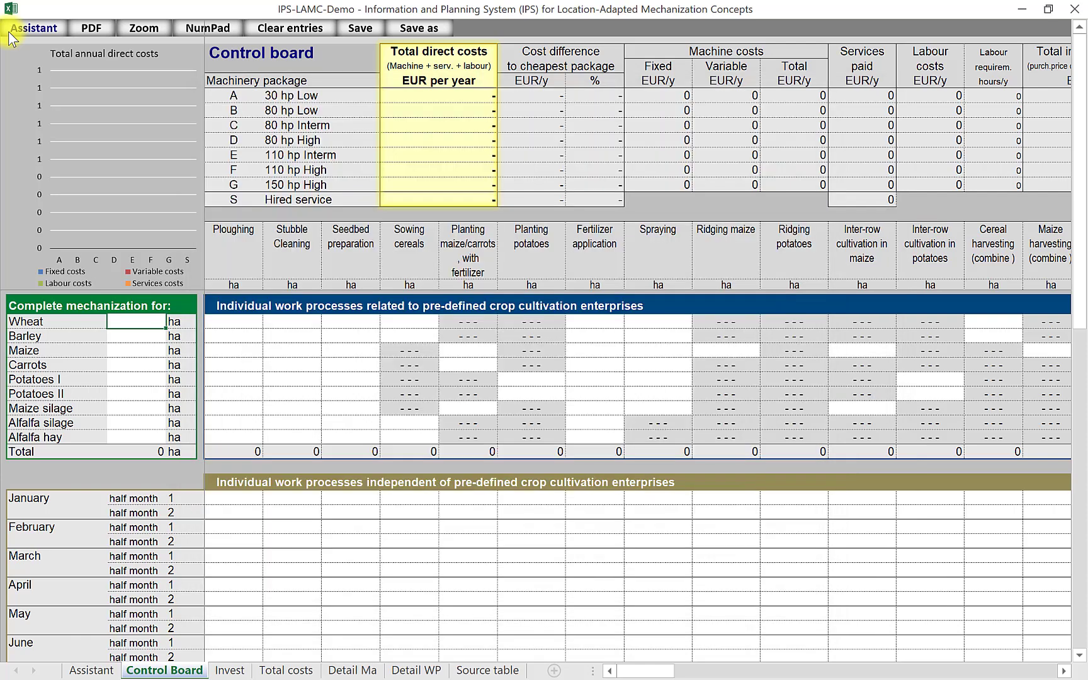